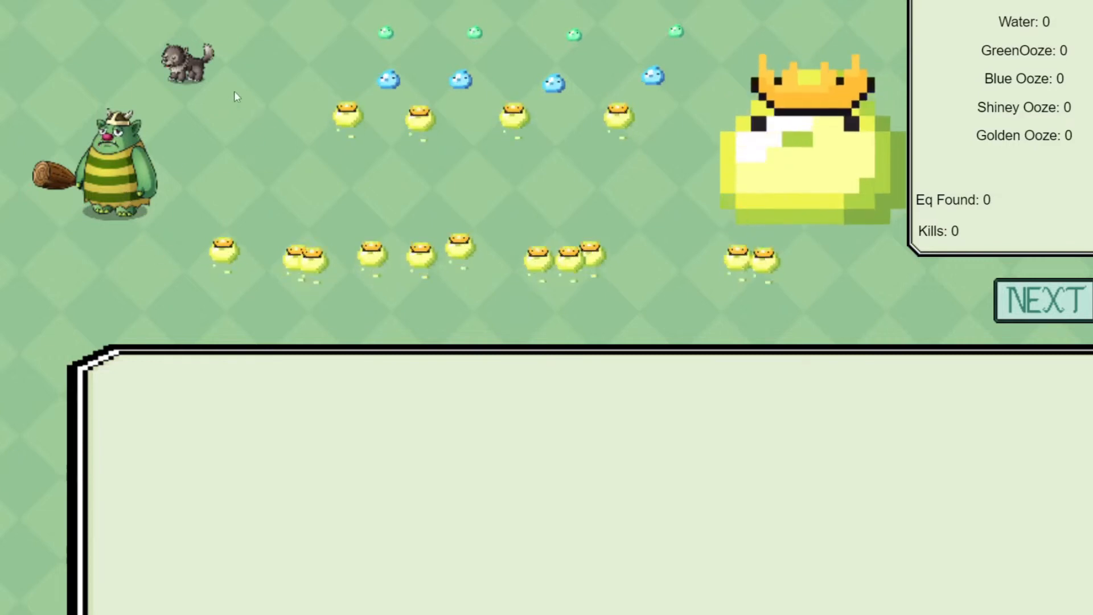
# - Kill the wolf, the ogre and the four green slimes in the running preview to test their loot drops
pyautogui.click(190, 67)
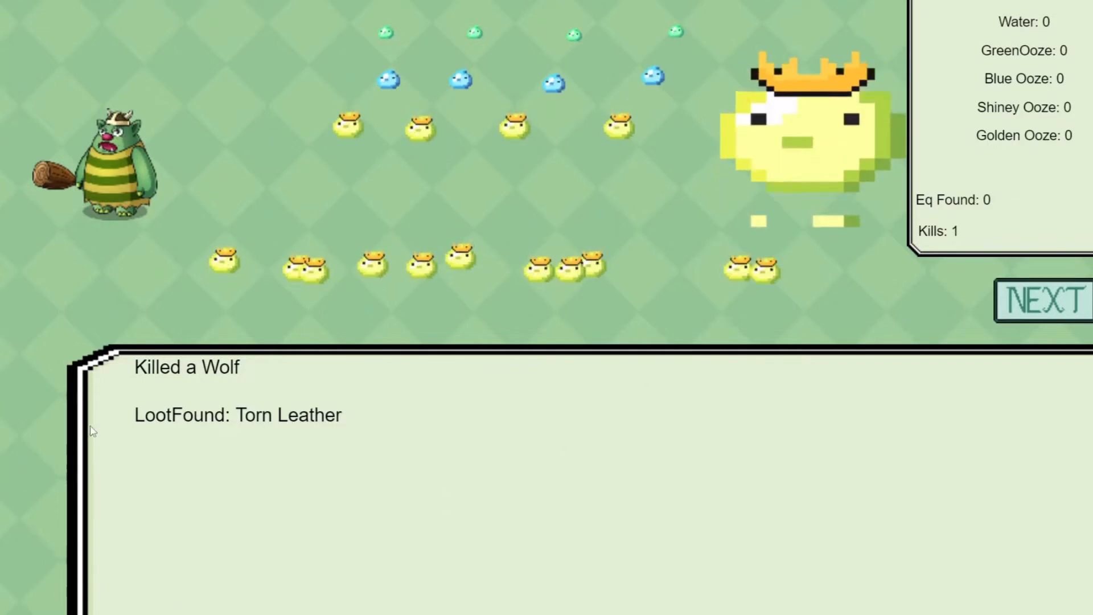
pyautogui.click(126, 188)
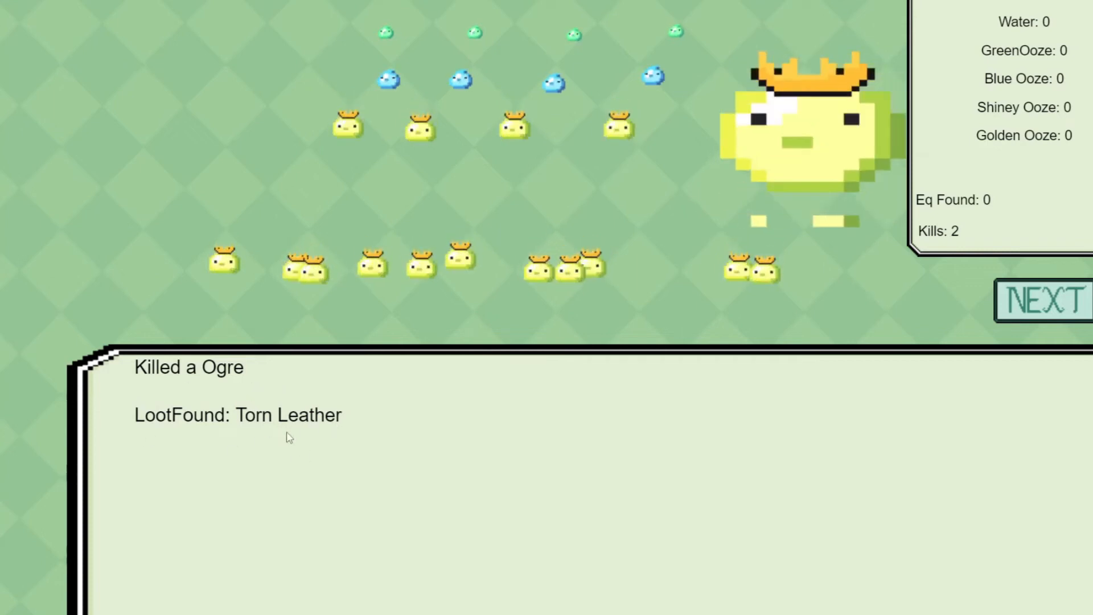
pyautogui.click(386, 34)
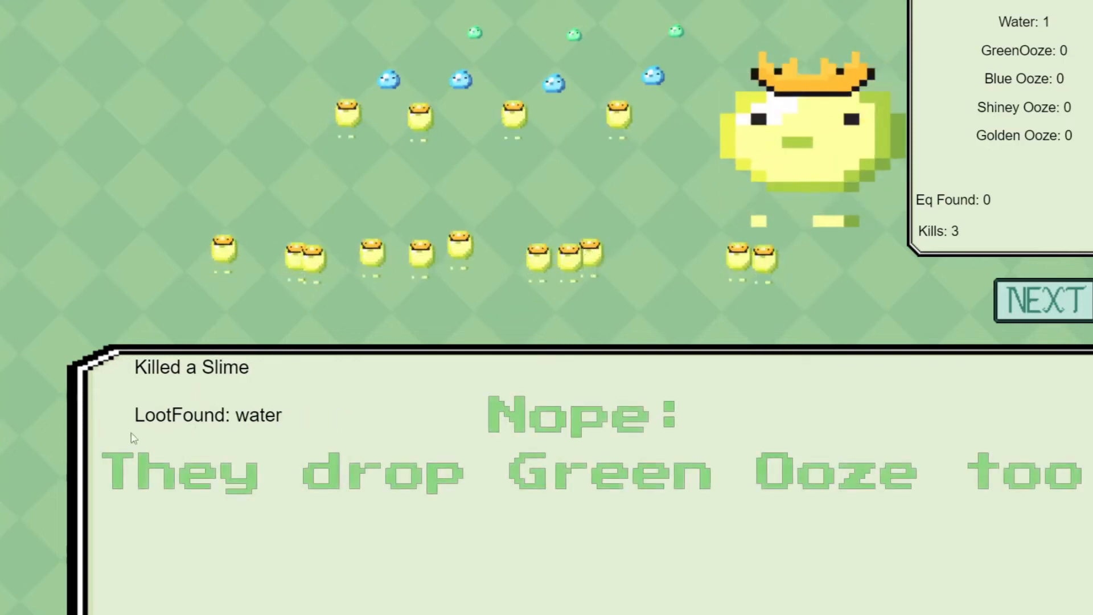
pyautogui.click(477, 33)
pyautogui.click(574, 36)
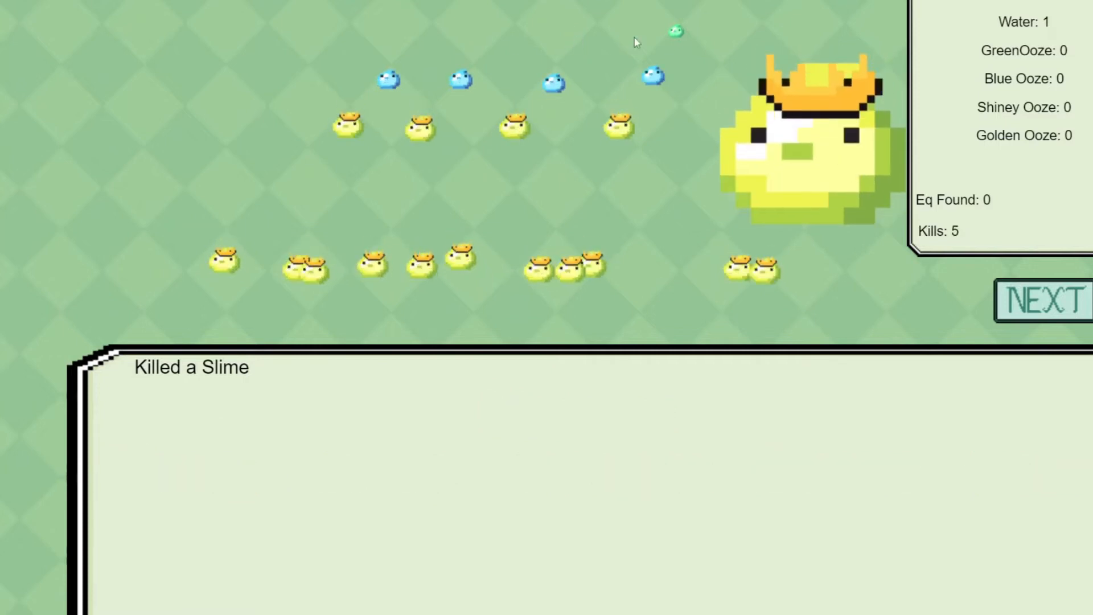
pyautogui.click(676, 32)
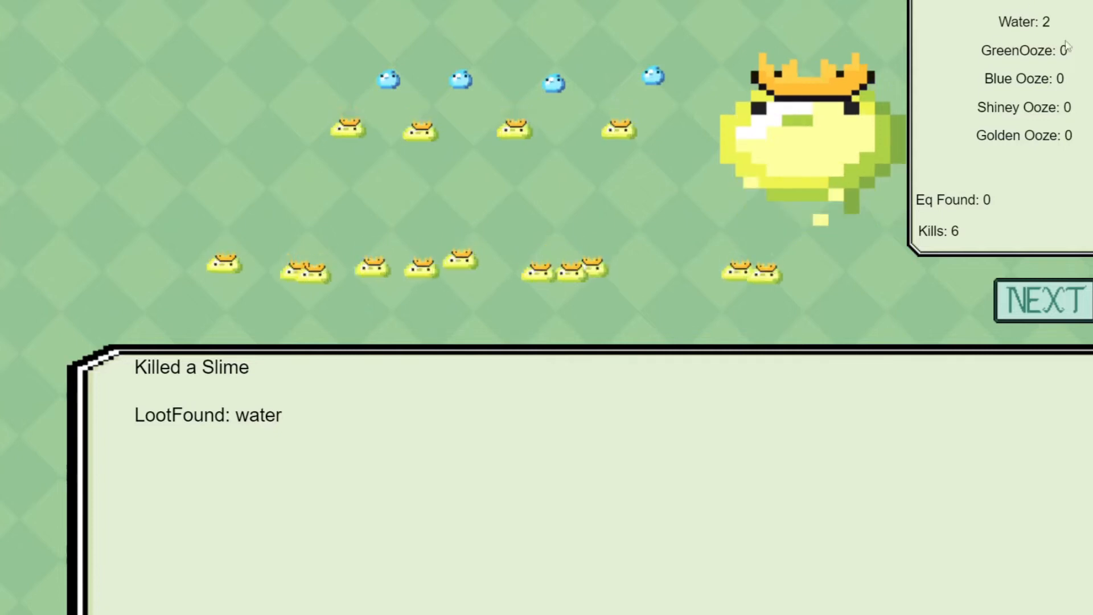
# - Kill the four blue king slimes to test their loot drops
pyautogui.click(393, 84)
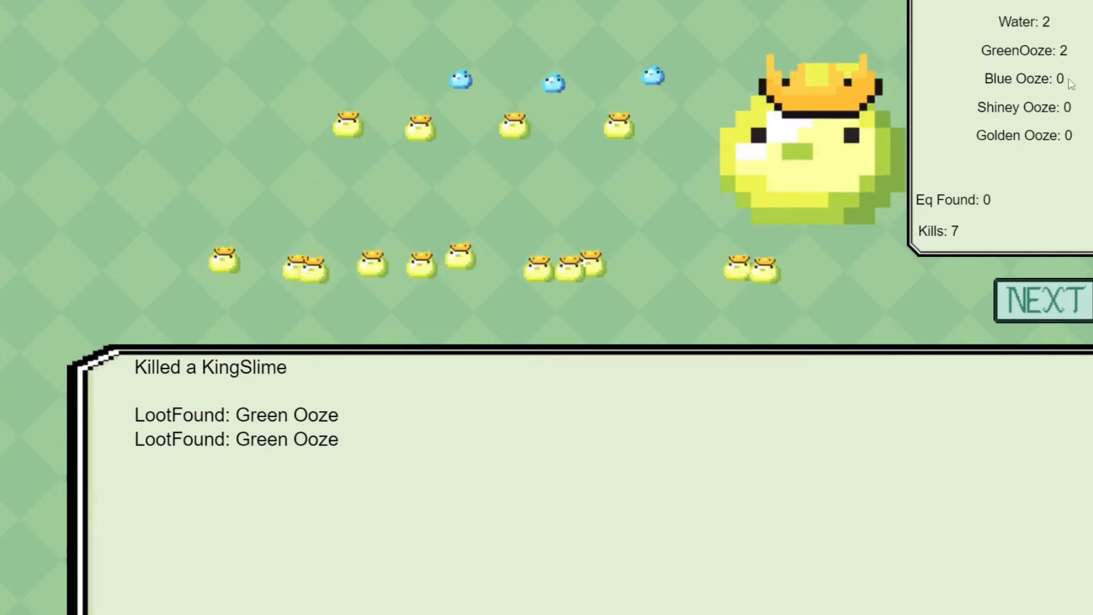
pyautogui.click(462, 82)
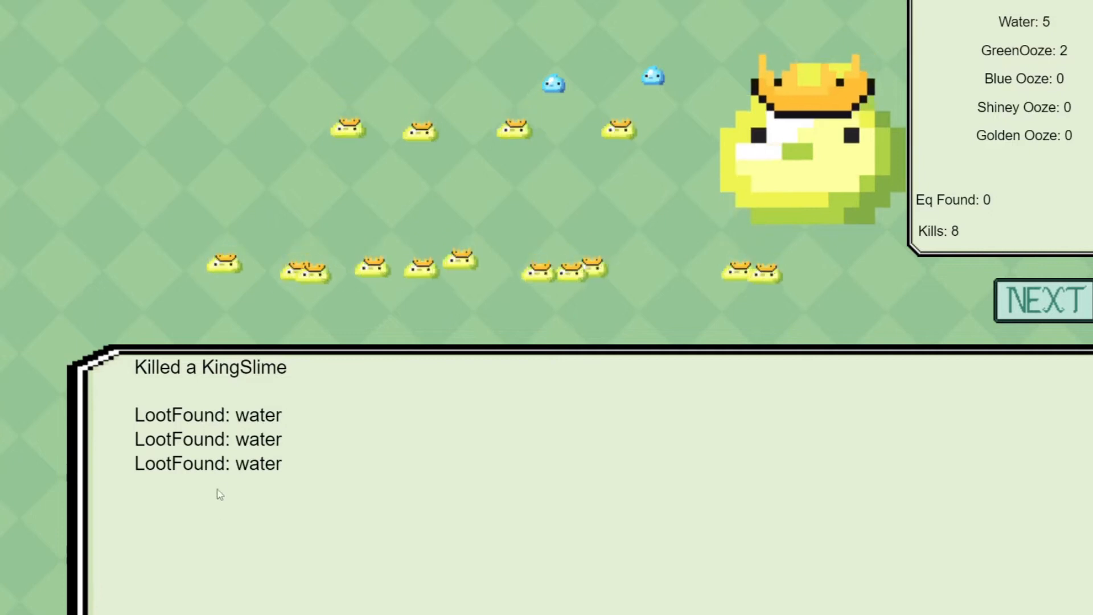
pyautogui.click(554, 83)
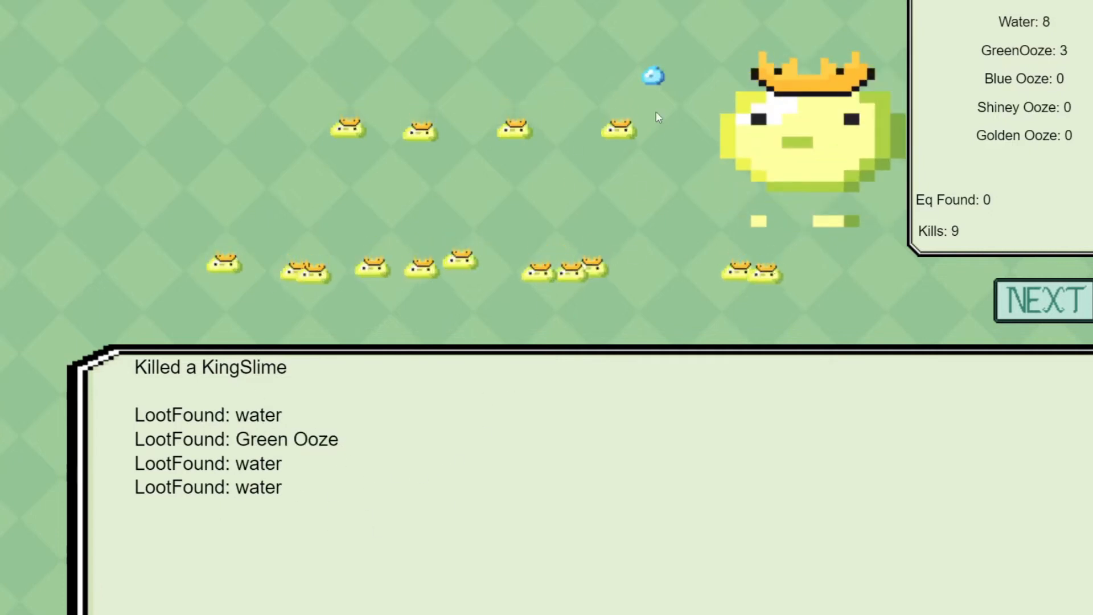
pyautogui.click(656, 77)
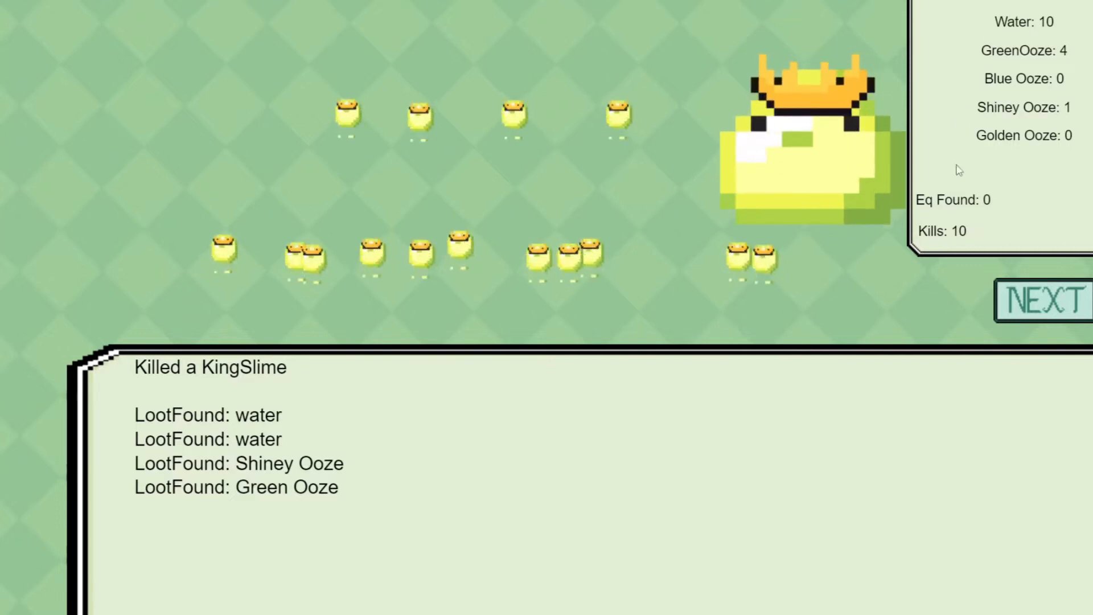
# - Kill the row of four golden slimes, and the small golden slimes below it, to test their loot drops
pyautogui.click(350, 126)
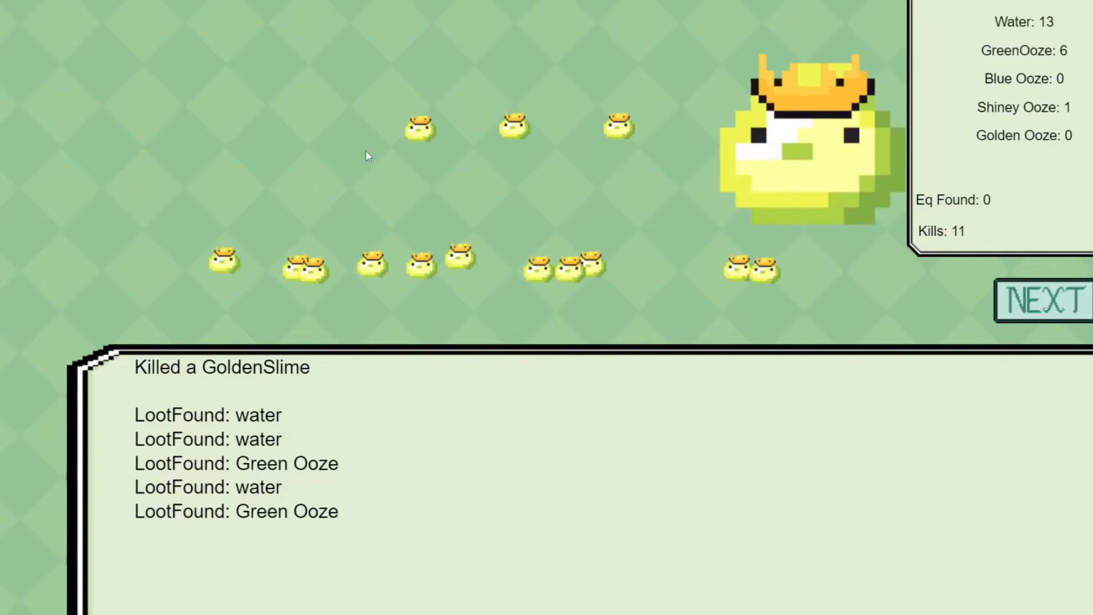
pyautogui.click(421, 128)
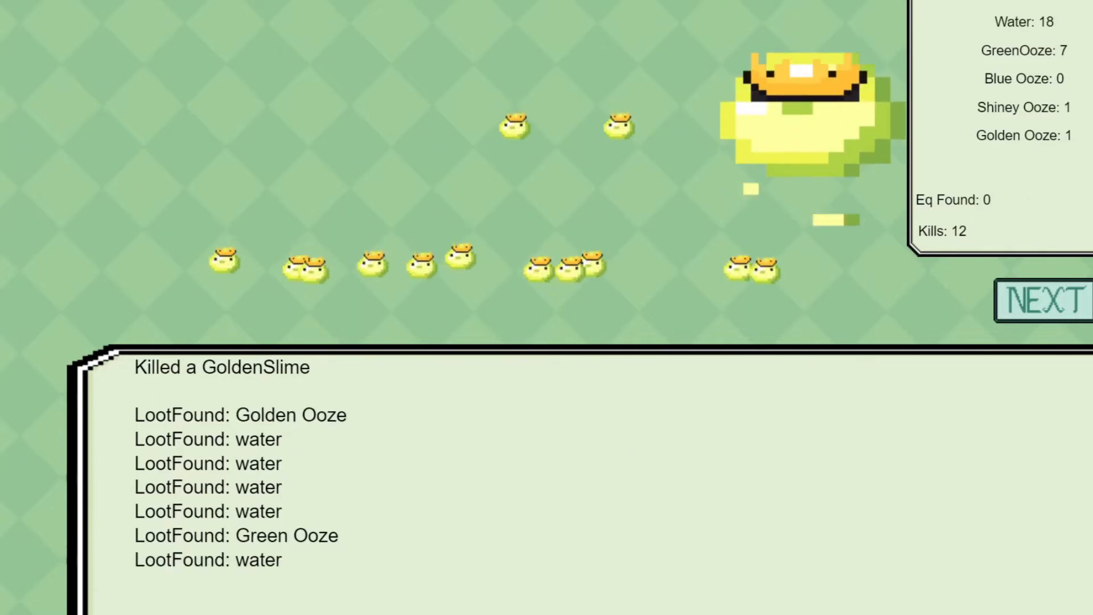
pyautogui.click(511, 118)
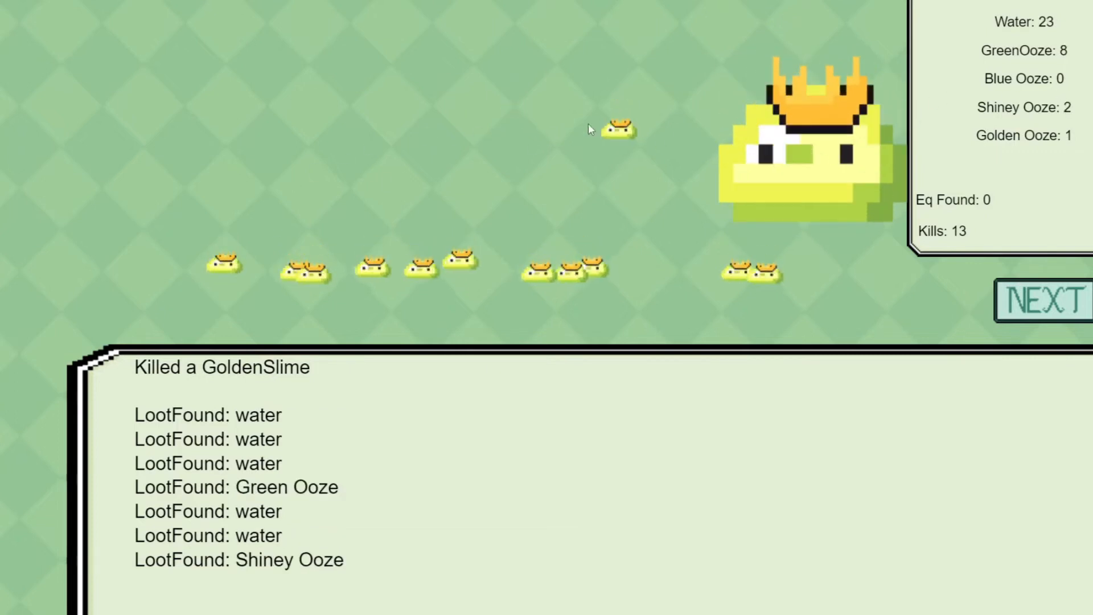
pyautogui.click(623, 132)
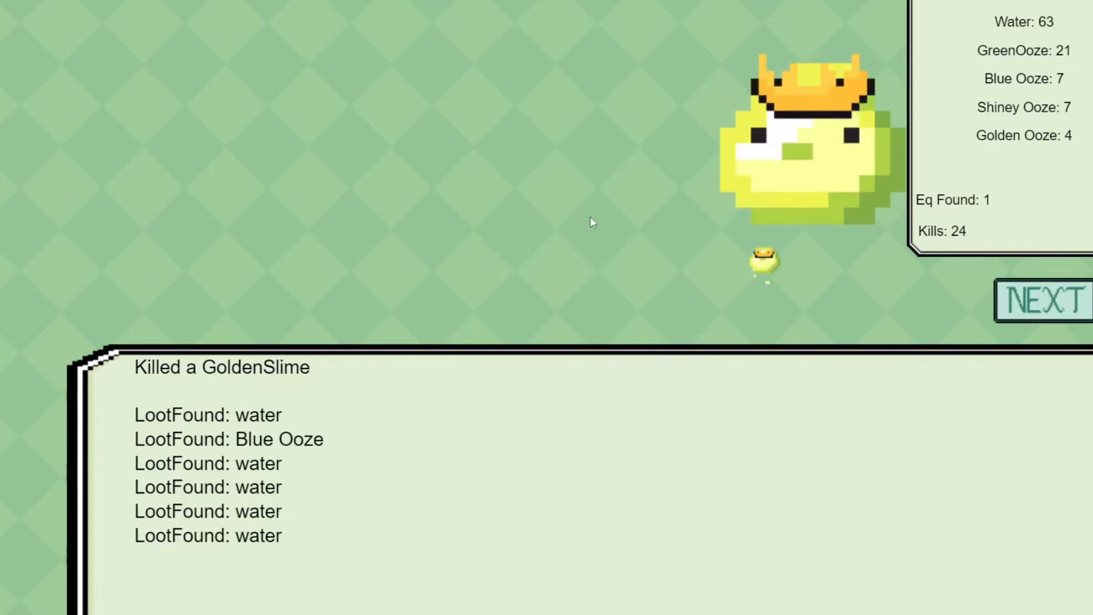
pyautogui.click(760, 272)
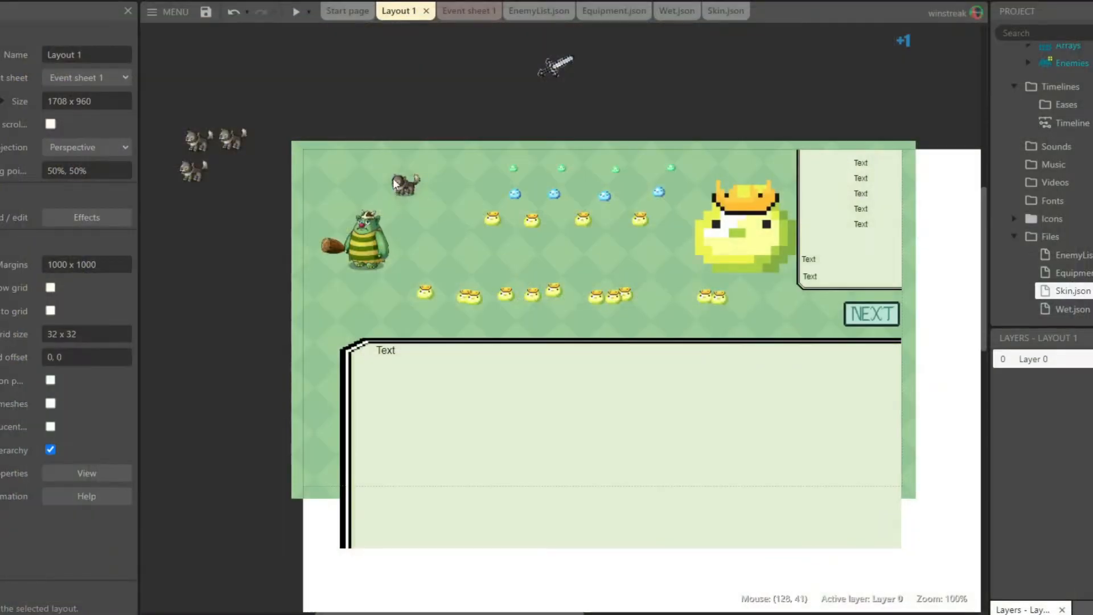
# - Open Event sheet 1 and examine the loot functions up to the JSON file requests made on start of layout
pyautogui.click(466, 11)
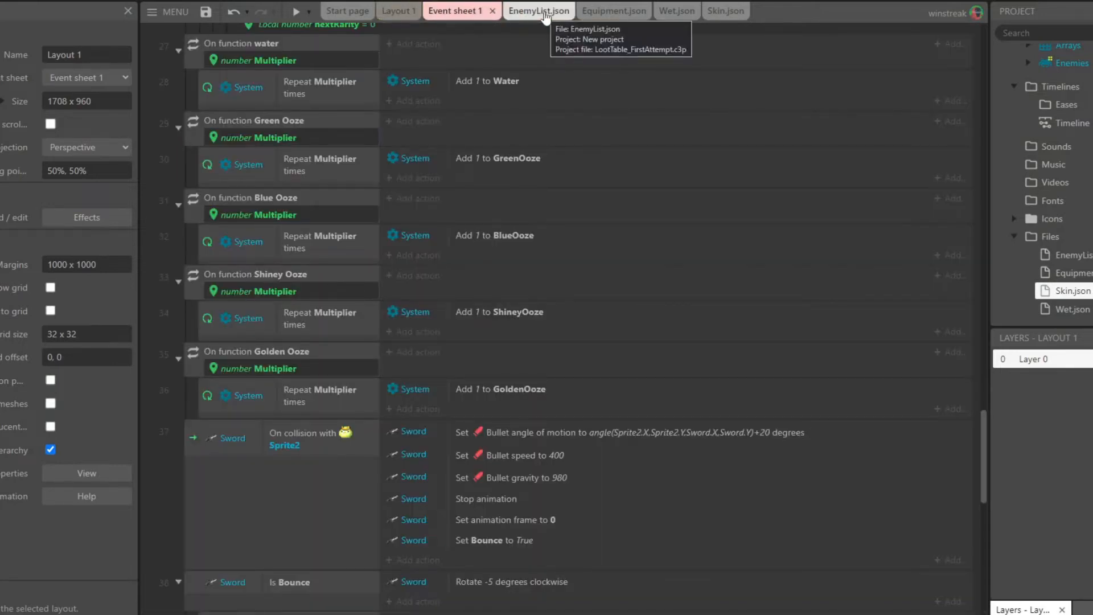
pyautogui.scroll(15, 717, 199)
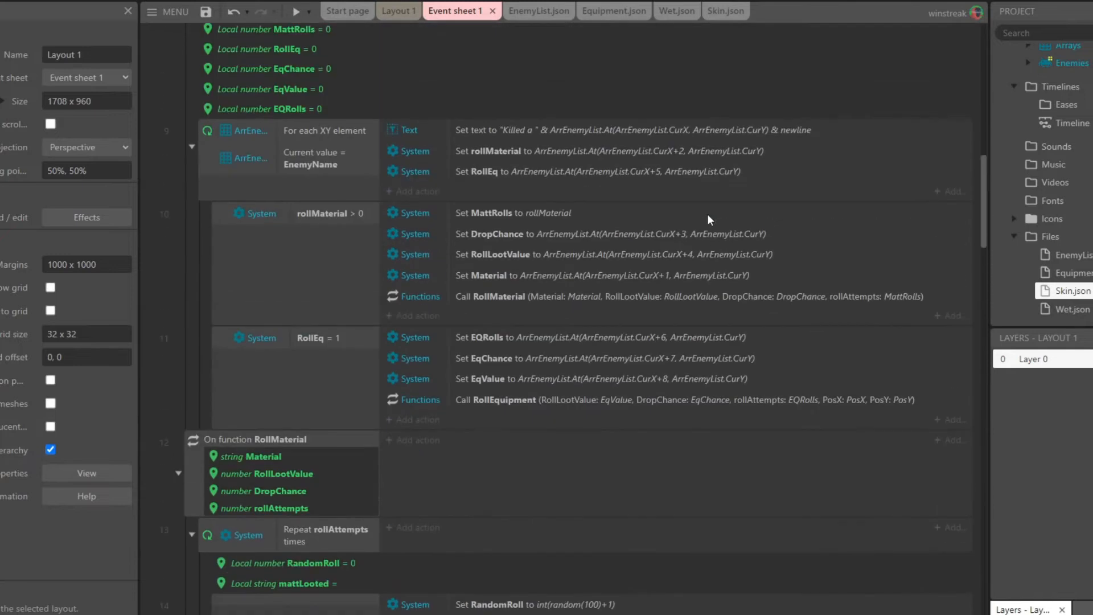
pyautogui.scroll(3, 717, 233)
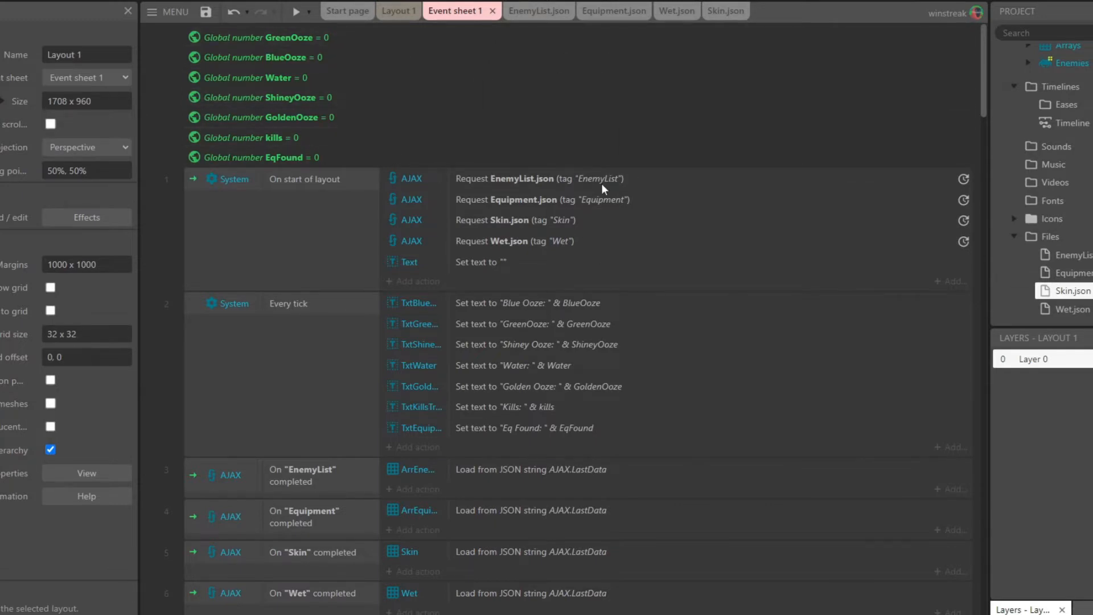
# - Look through the EnemyList, Equipment, Wet and Skin JSON tables, ending on the EnemyList table
pyautogui.click(537, 13)
pyautogui.click(615, 11)
pyautogui.click(675, 11)
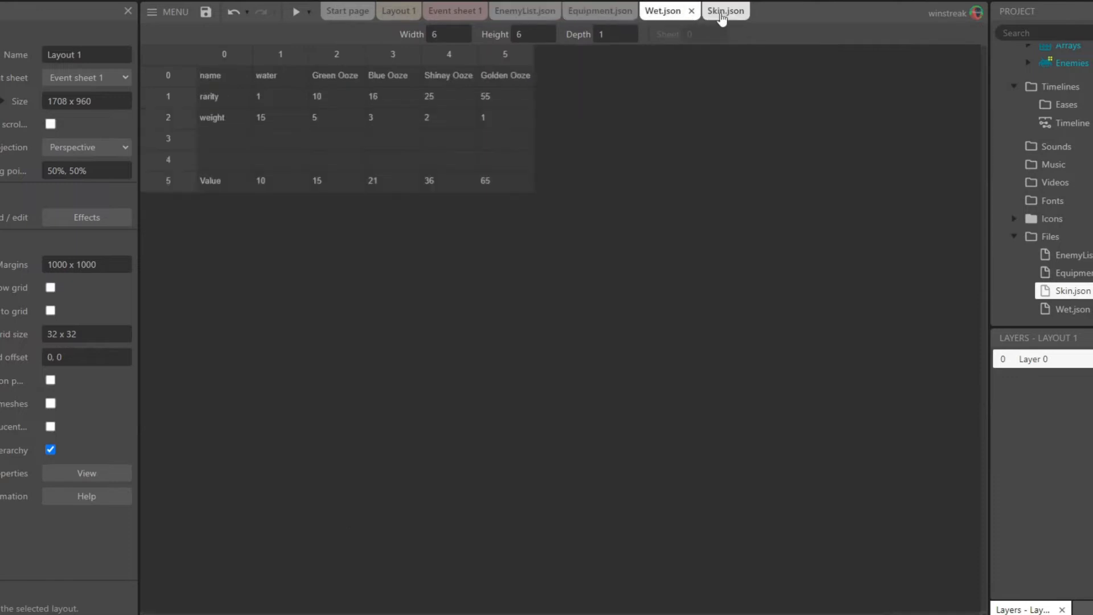
pyautogui.click(721, 13)
pyautogui.click(521, 12)
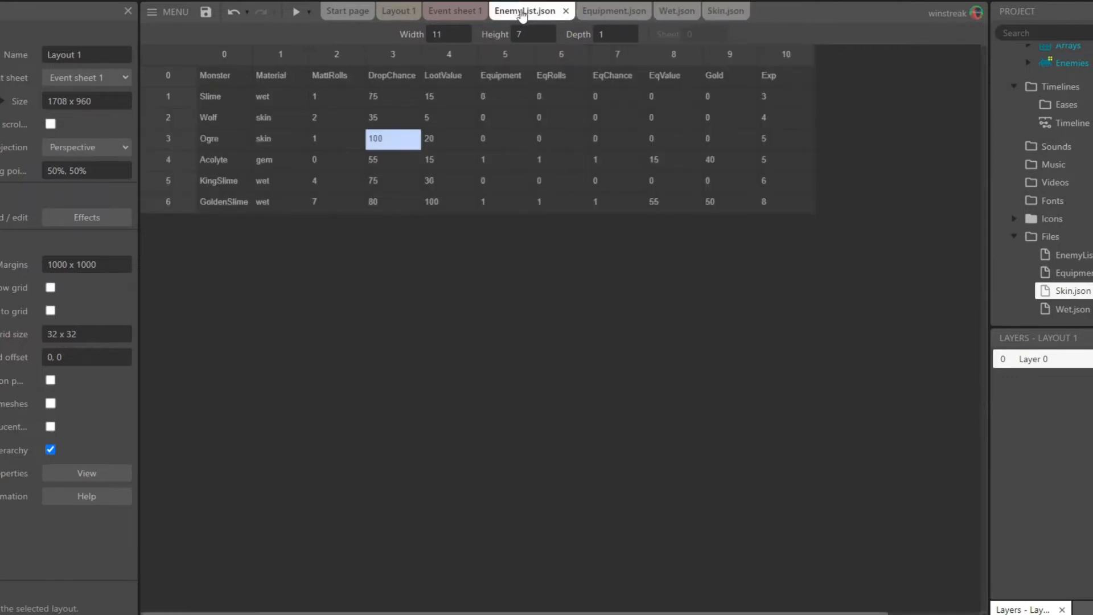
# - Undock Equipment.json and Wet.json as floating windows stacked beneath the EnemyList table
pyautogui.click(607, 11)
pyautogui.moveTo(607, 12); pyautogui.dragTo(151, 227)
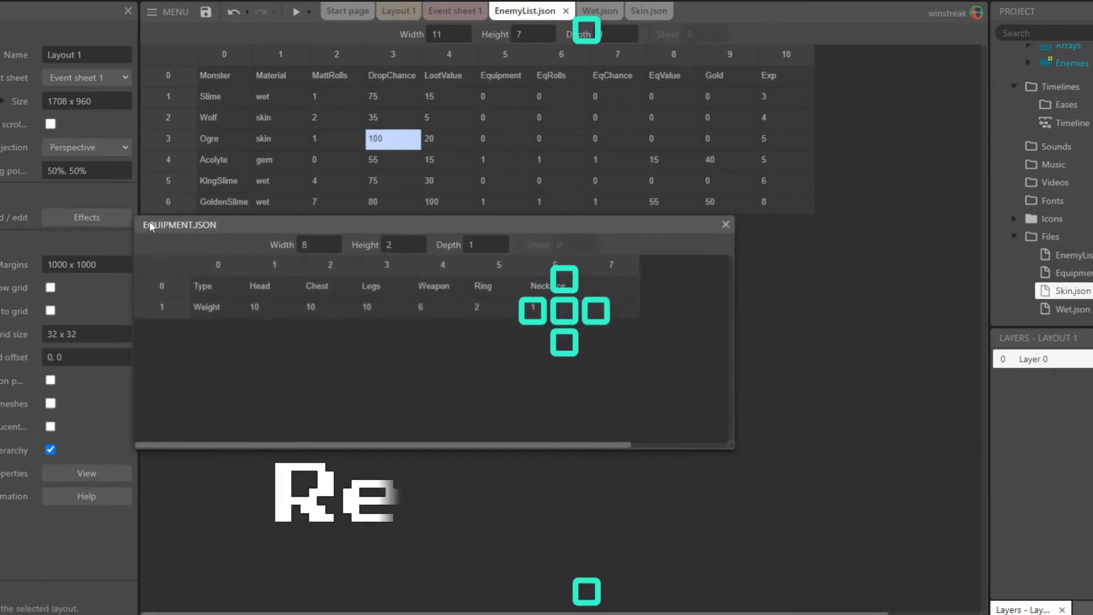
pyautogui.moveTo(600, 11); pyautogui.dragTo(162, 451)
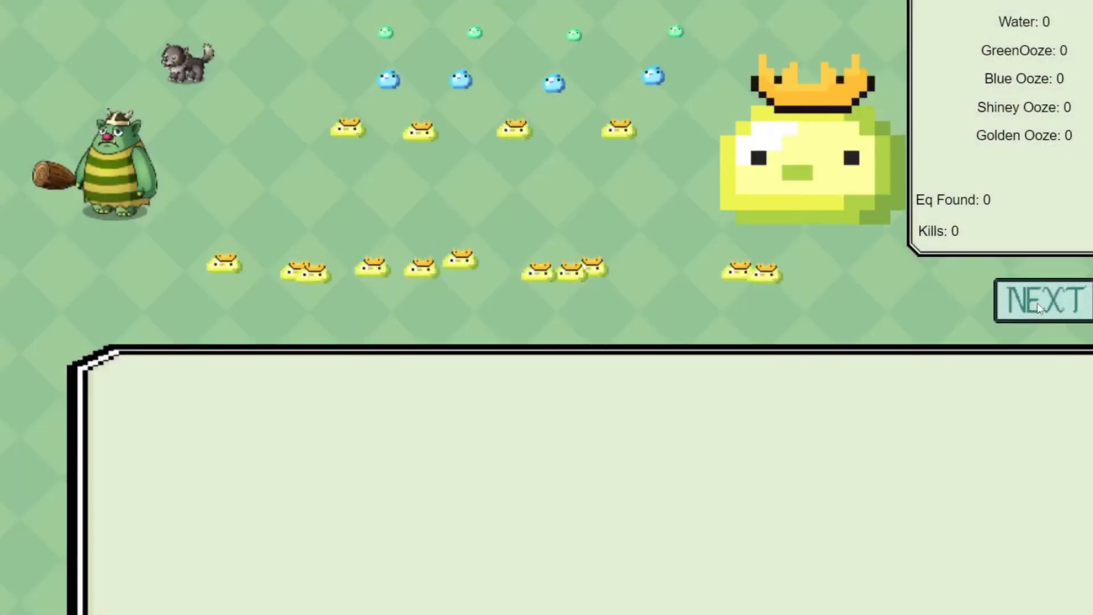
# - Trigger the mass spawn of golden slimes three times in the running preview to test bulk loot drops
pyautogui.click(1040, 307)
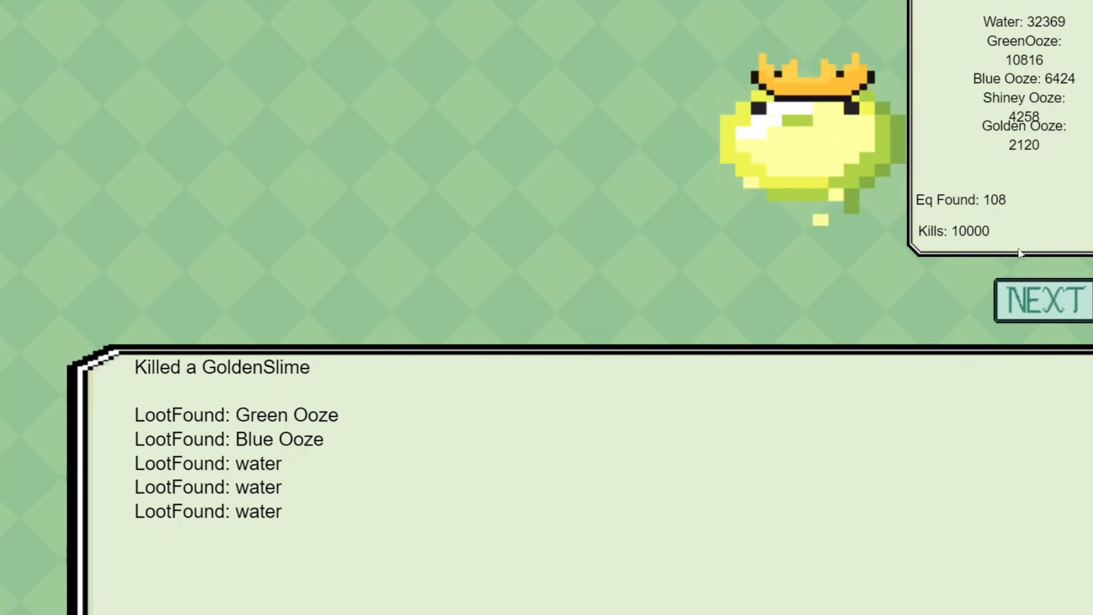
pyautogui.click(1023, 312)
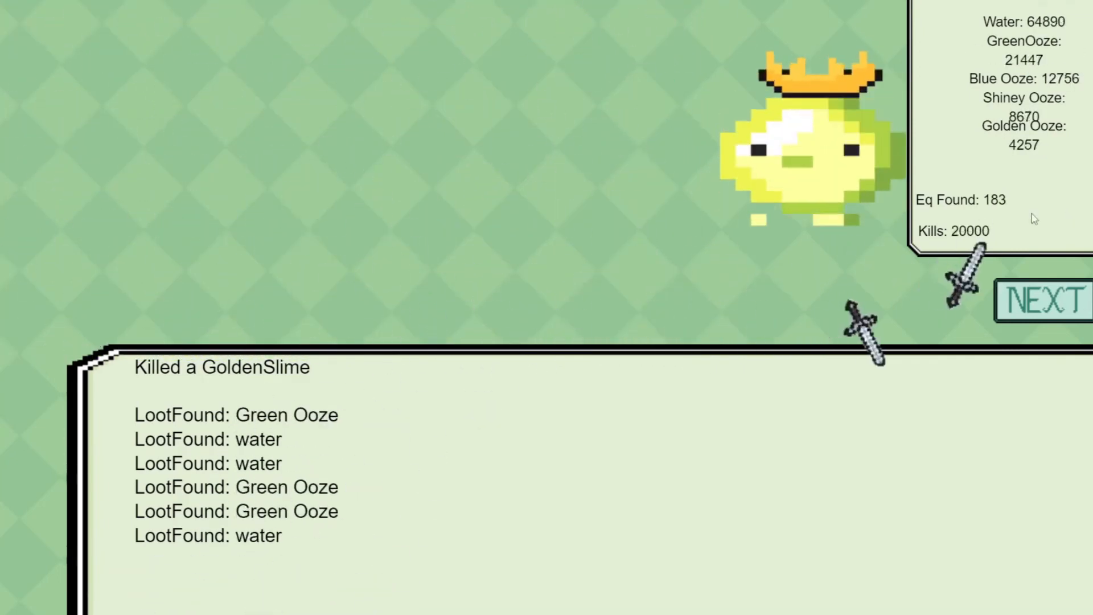
pyautogui.click(1024, 311)
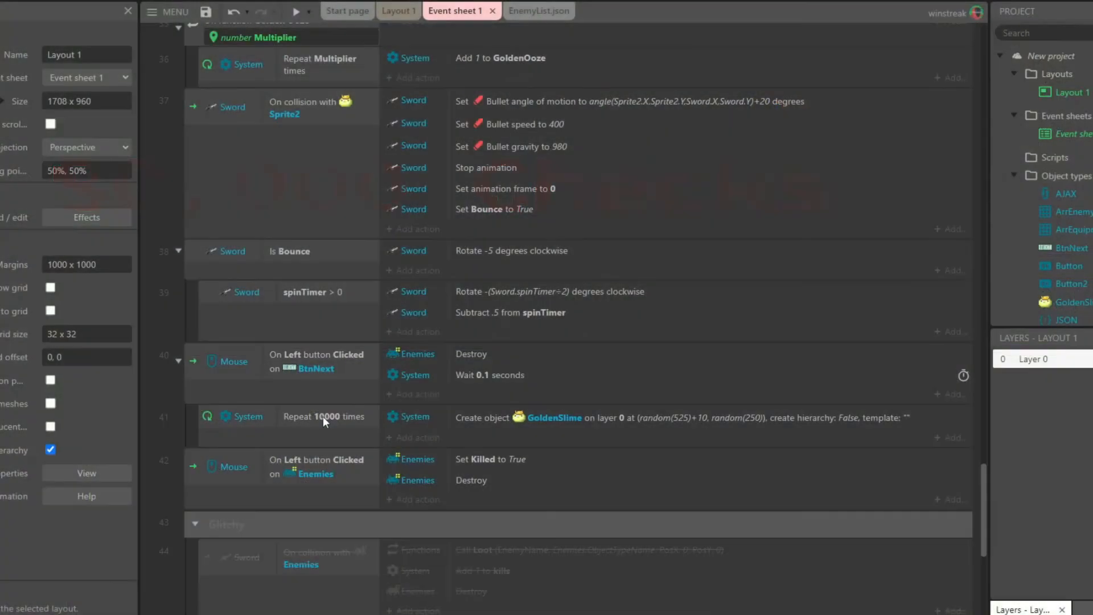
# - Set the repeat count of the GoldenSlime creation event to 15000 and test the mass spawn in a preview
pyautogui.doubleClick(323, 416)
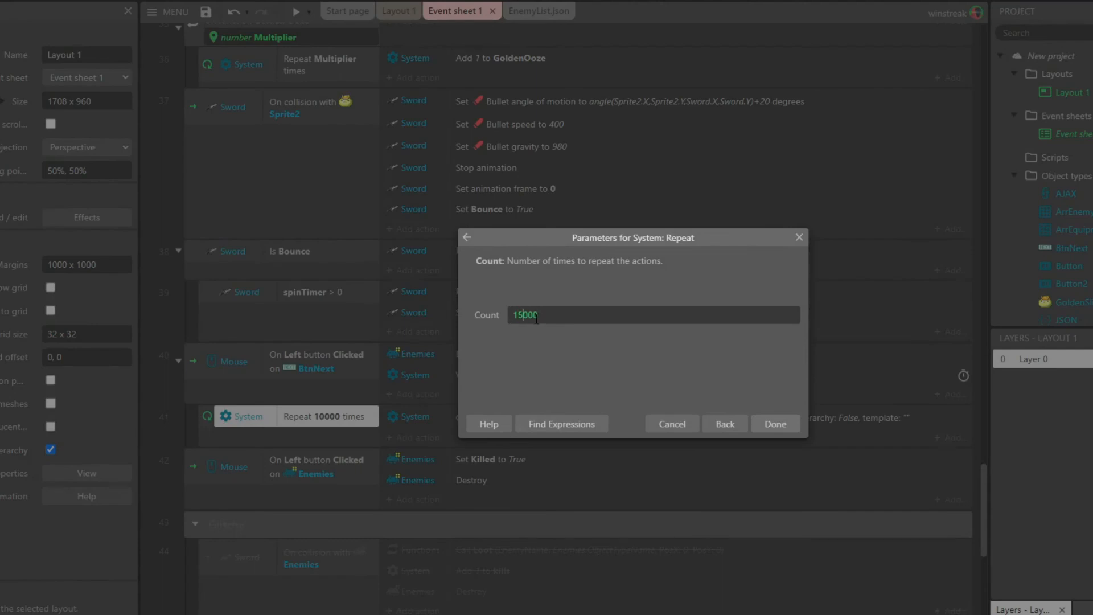
pyautogui.click(776, 424)
pyautogui.click(296, 11)
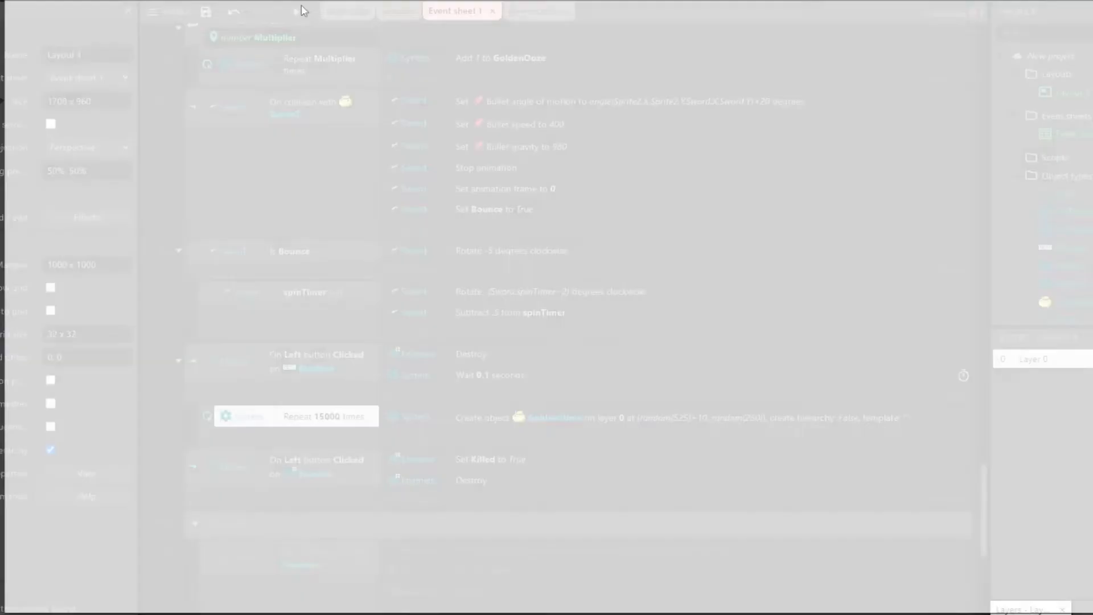
pyautogui.click(1010, 312)
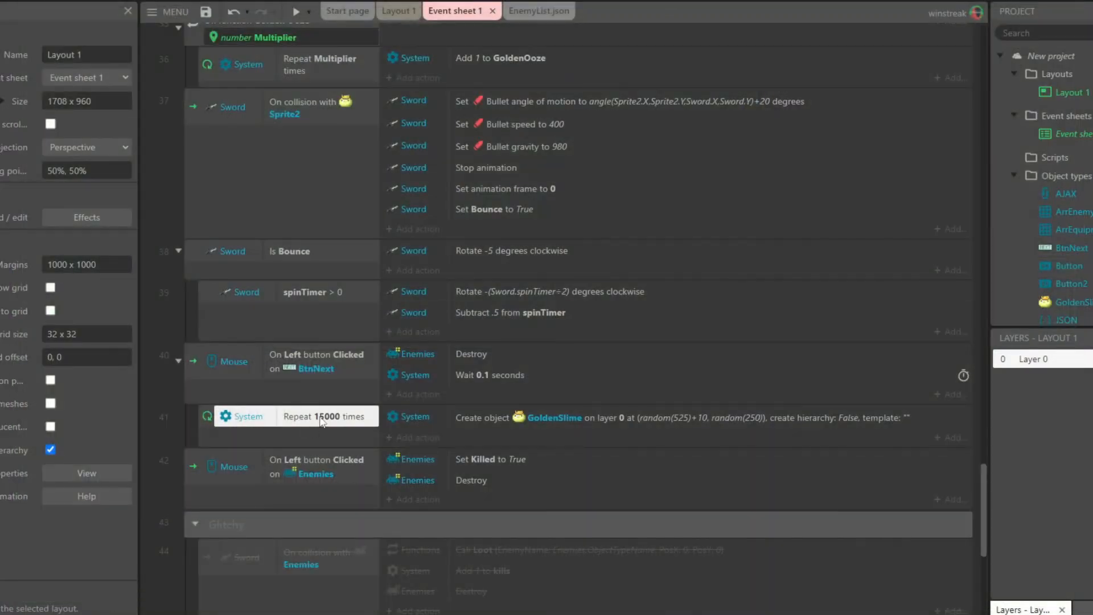
# - Set the GoldenSlime creation event to repeat 20000 times, test the mass spawn in a preview, and return to Layout 1
pyautogui.doubleClick(324, 417)
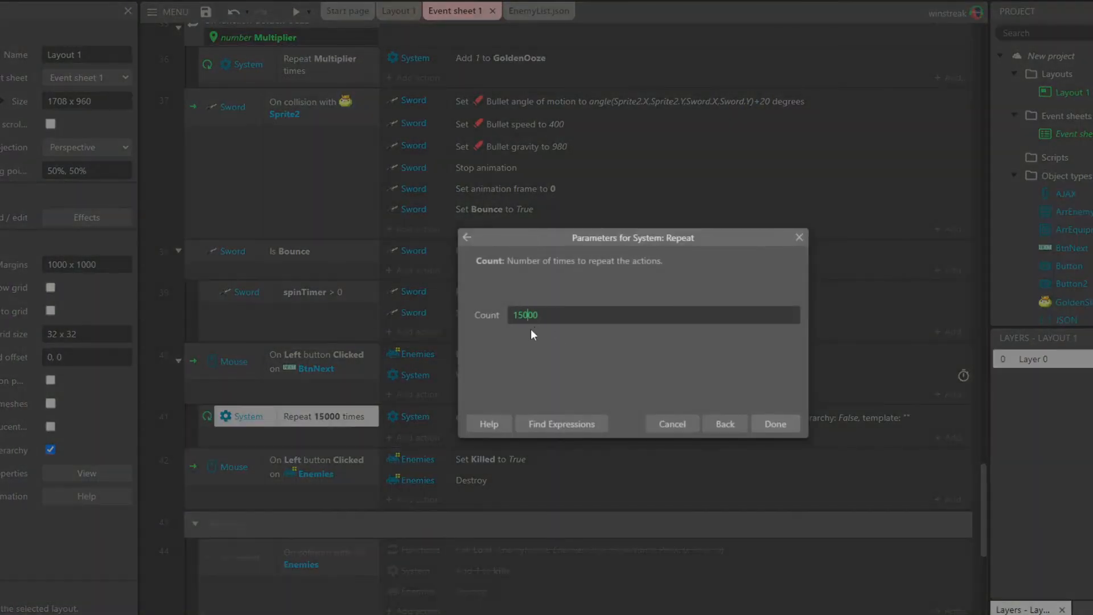
pyautogui.press('Return')
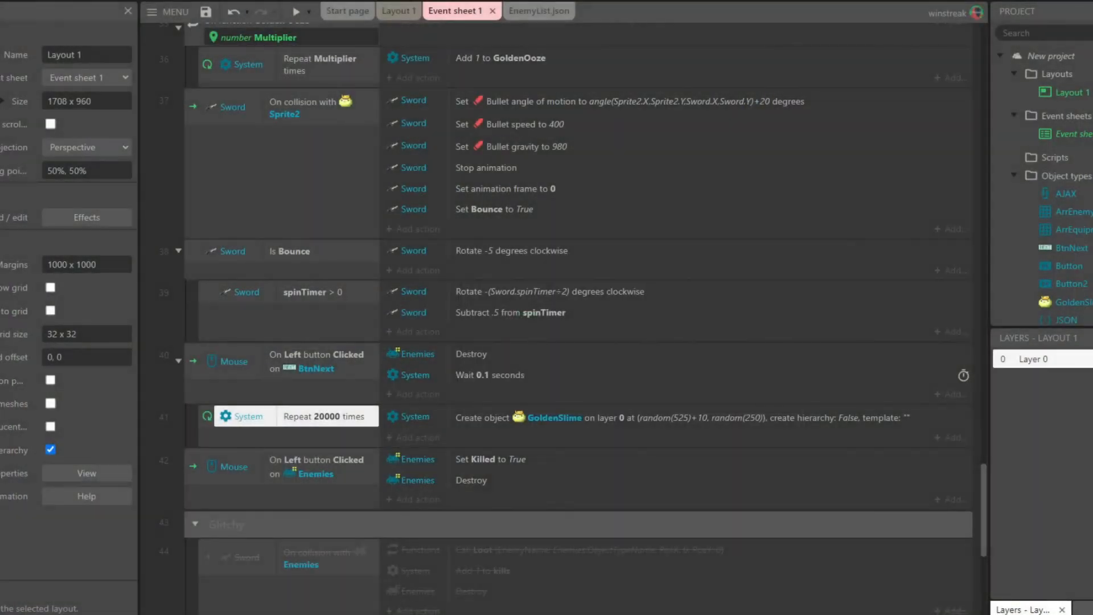
pyautogui.click(295, 11)
pyautogui.click(1041, 308)
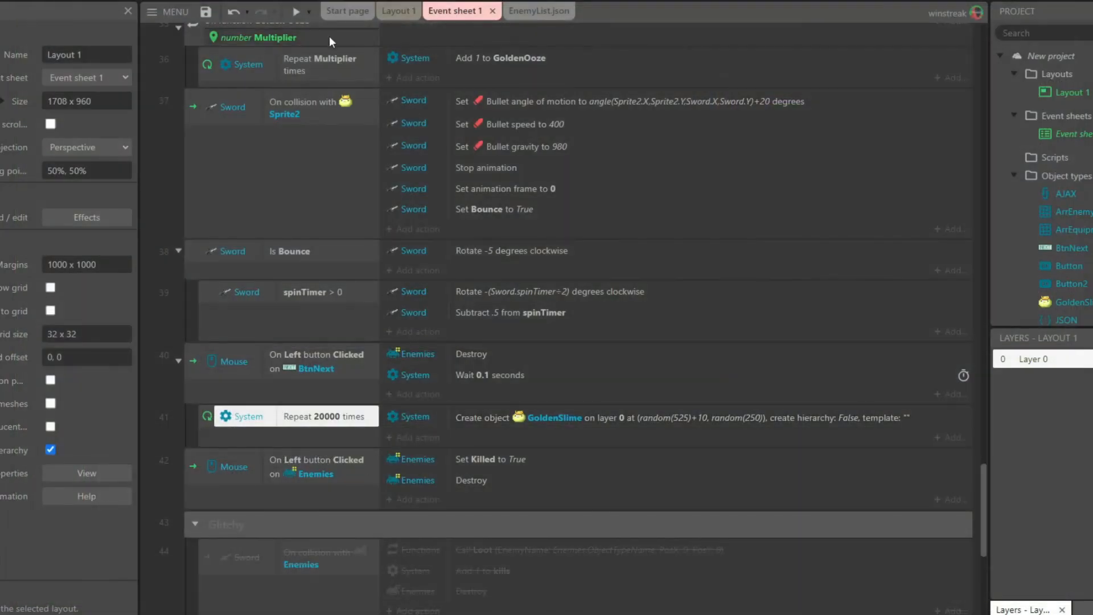
pyautogui.click(394, 13)
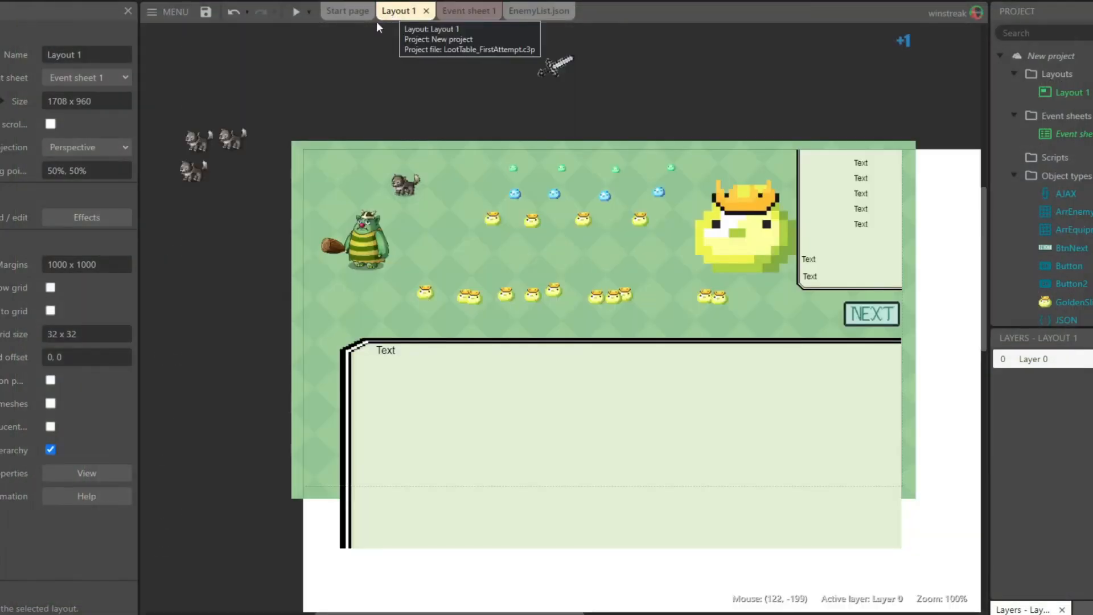